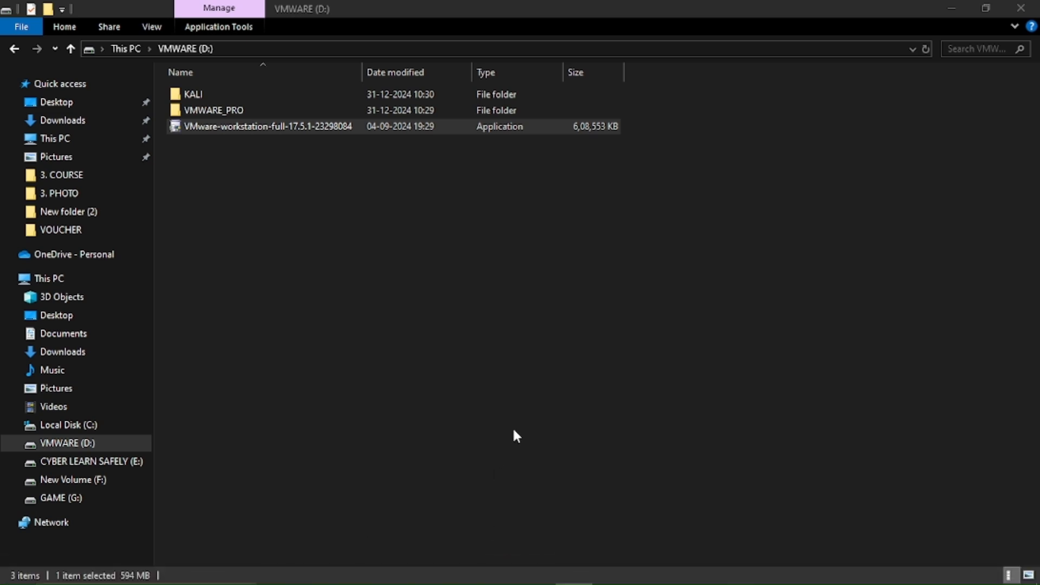
Step: Begin the VMware Workstation Pro setup and accept the license agreement terms
left_click(599, 418)
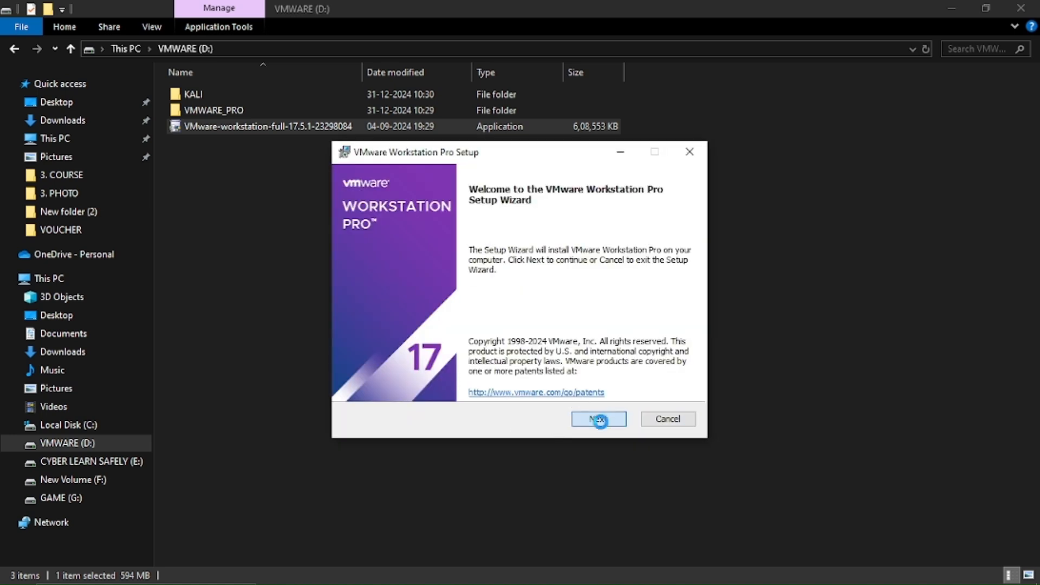
left_click(378, 385)
left_click(594, 418)
Step: Set the installation folder to D:\VMWARE_PRO\ and proceed through the setup wizard to install VMware Workstation Pro
left_click(657, 229)
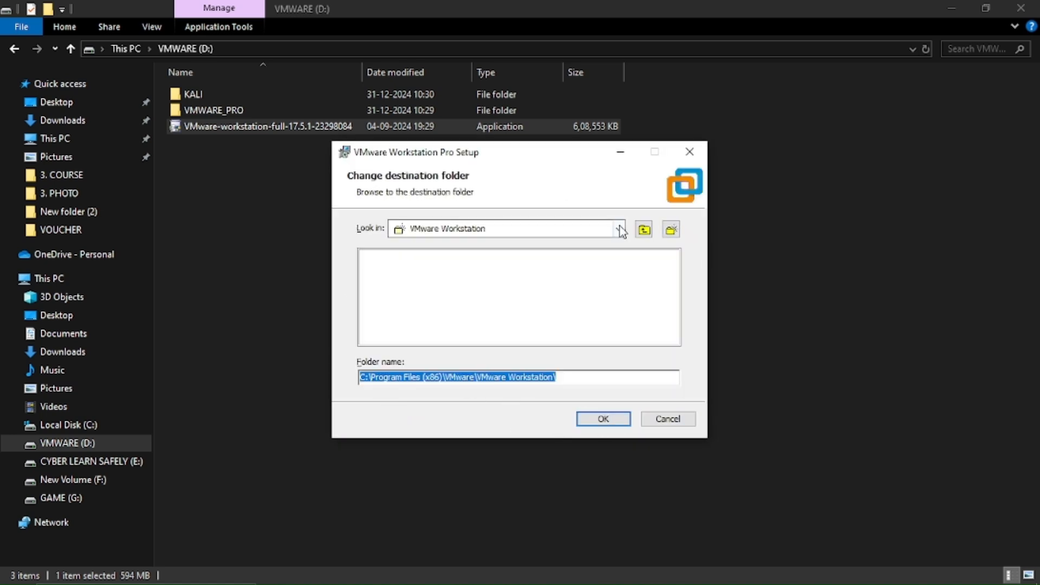
left_click(618, 228)
left_click(441, 306)
left_click(399, 269)
left_click(598, 423)
left_click(598, 423)
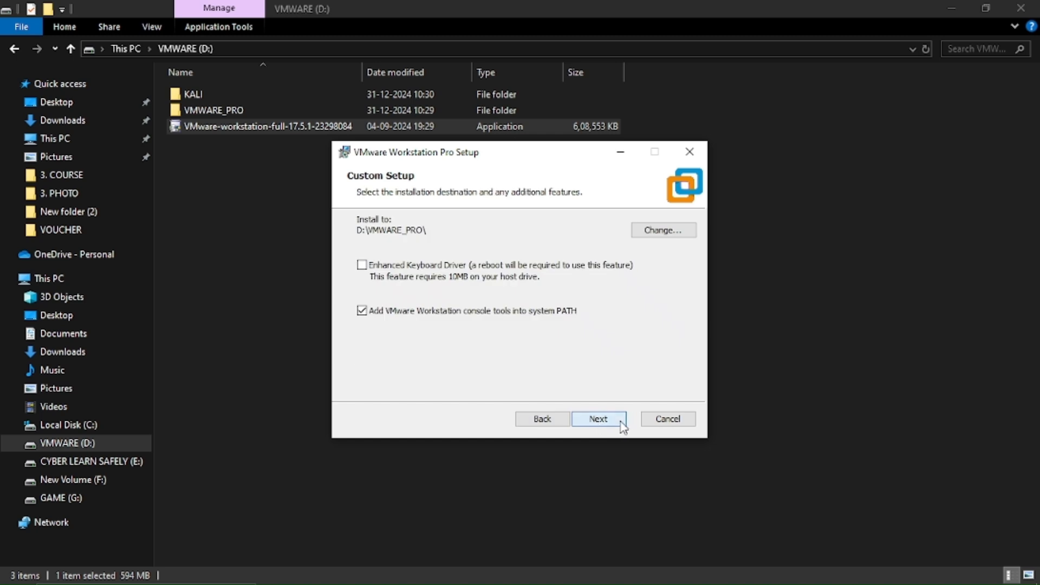
left_click(621, 422)
left_click(616, 421)
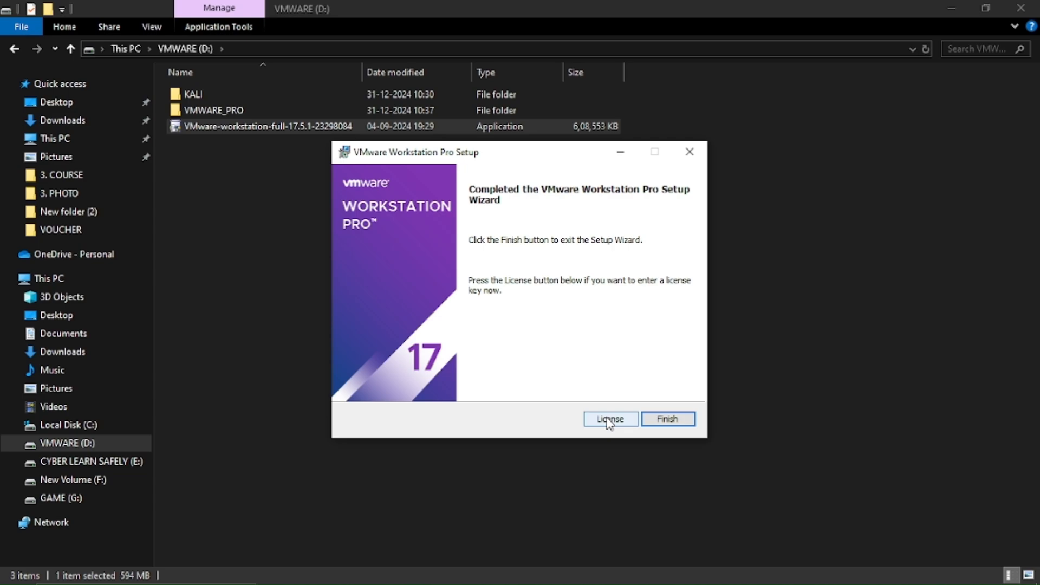
Step: Paste the product license key into the setup wizard's license key field, submit it and finish the setup
left_click(611, 424)
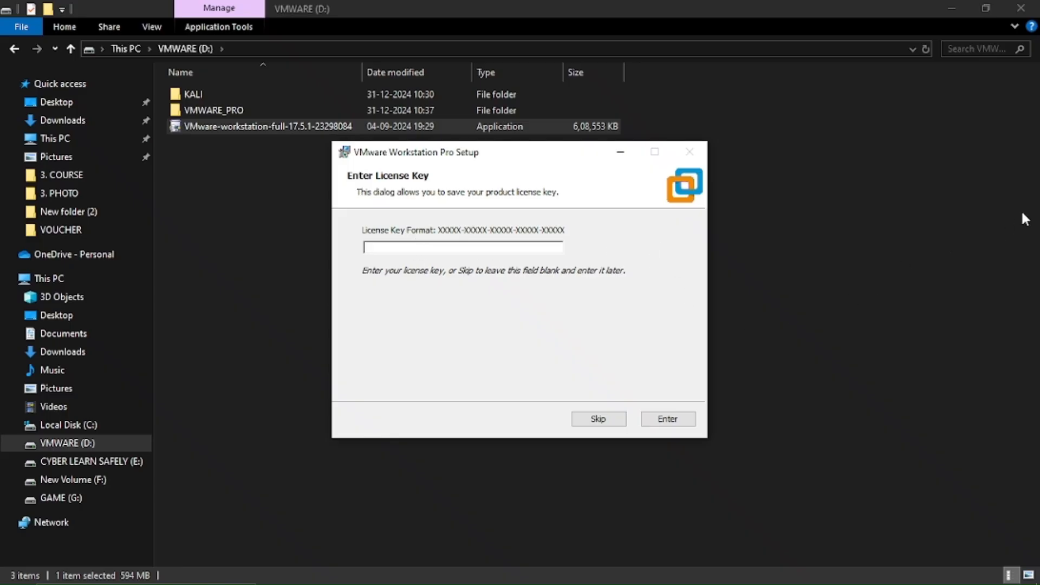
key("alt+Tab")
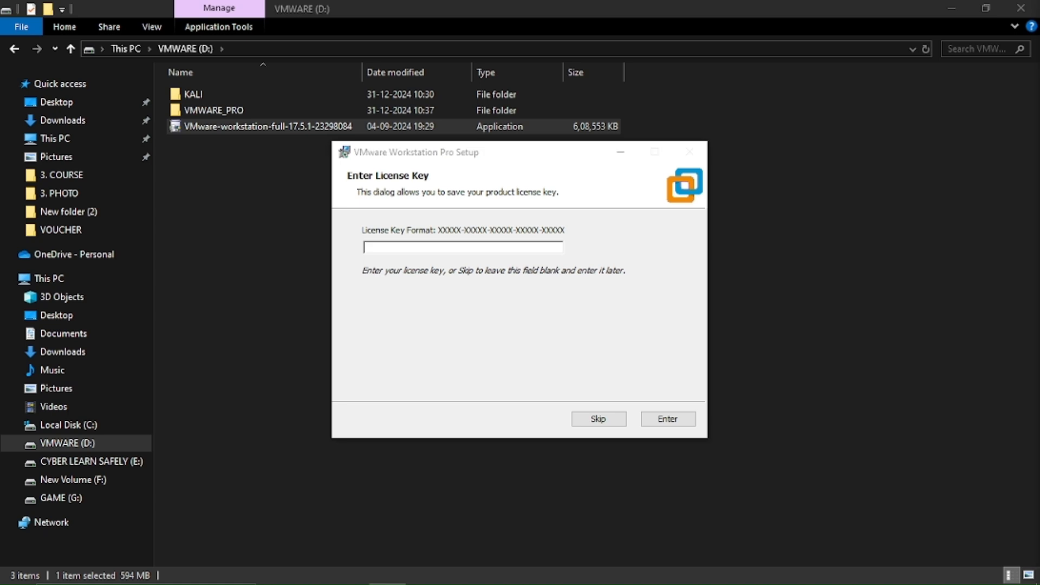
left_click(403, 250)
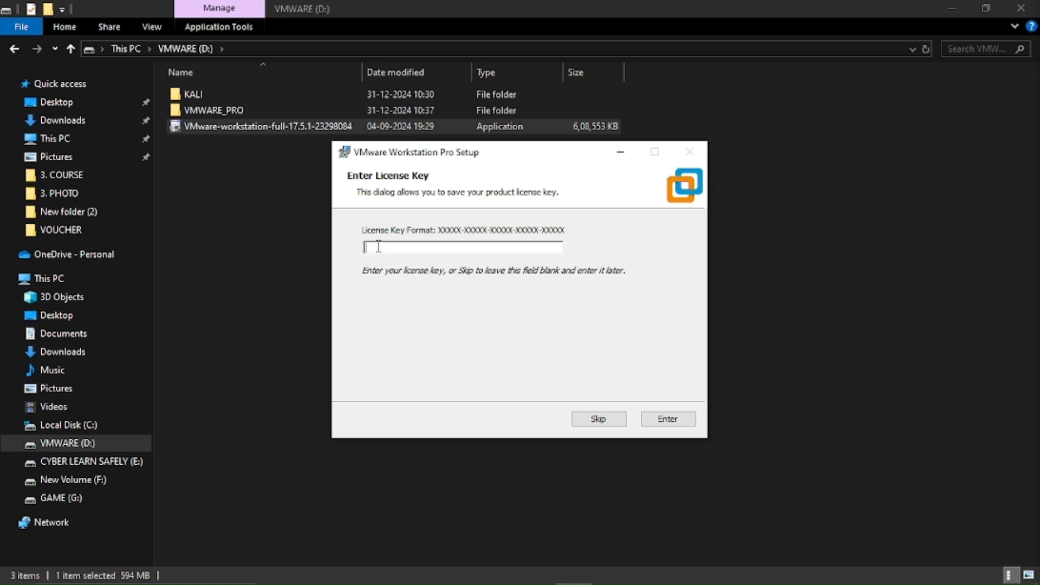
key("ctrl+v")
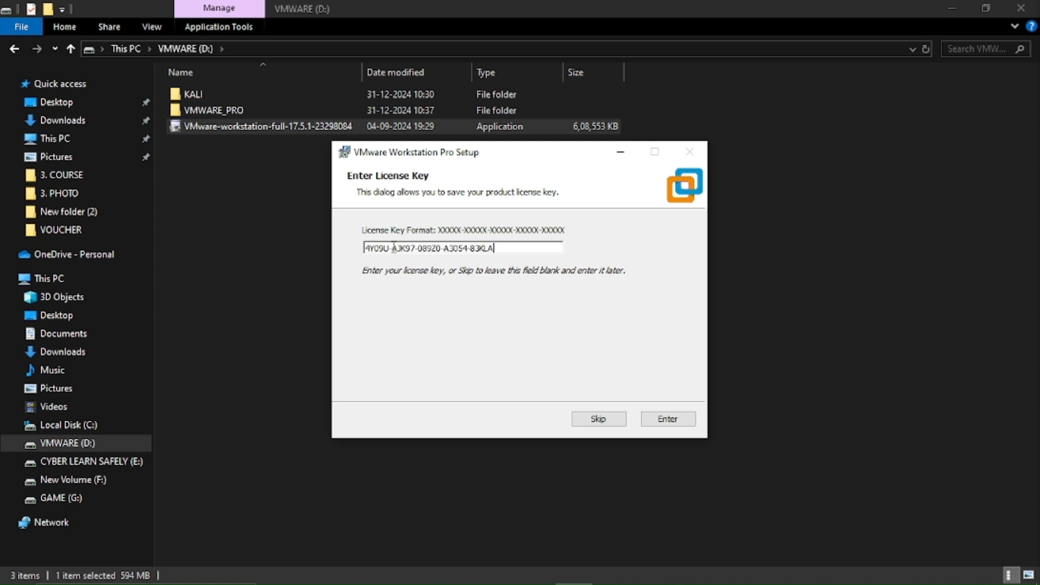
left_click(668, 419)
left_click(671, 419)
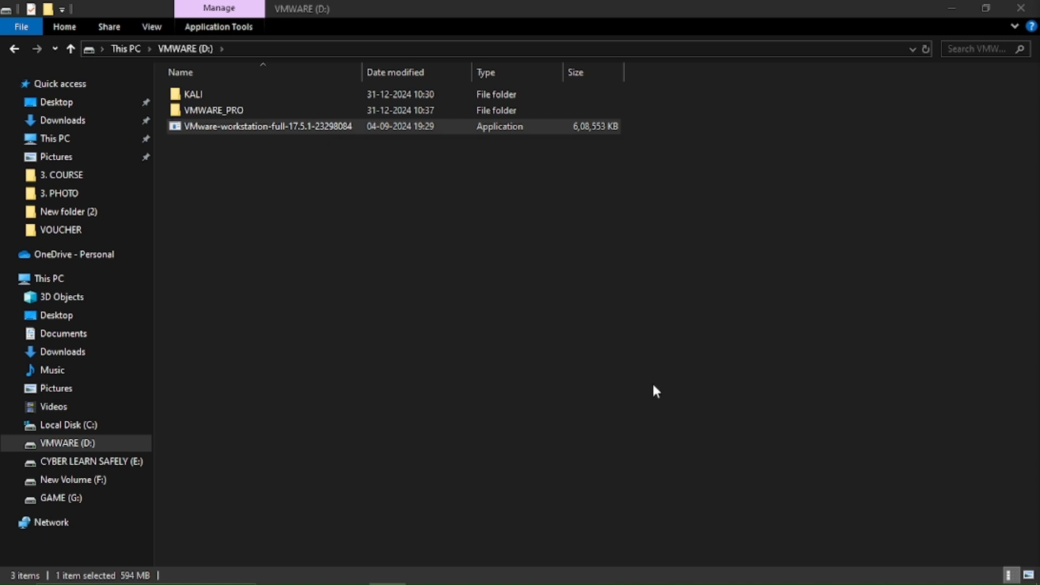
Step: Extract the archive kali-linux-2024.3-vmware-amd64.7z inside the KALI folder with 7-Zip
double_click(319, 97)
left_click(309, 101)
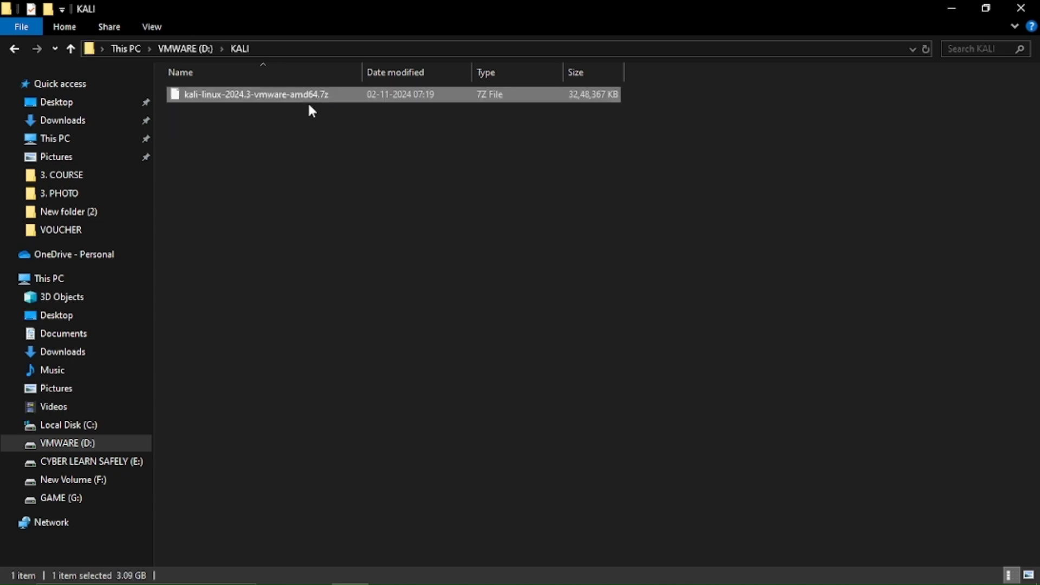
right_click(310, 94)
left_click(364, 104)
left_click(374, 93)
right_click(372, 93)
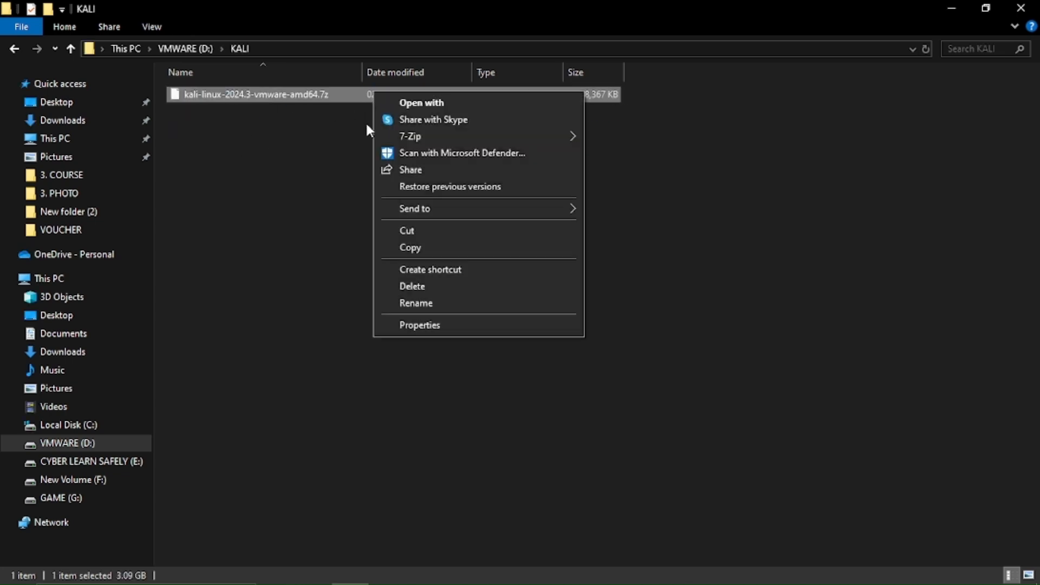
mouse_move(441, 135)
left_click(628, 188)
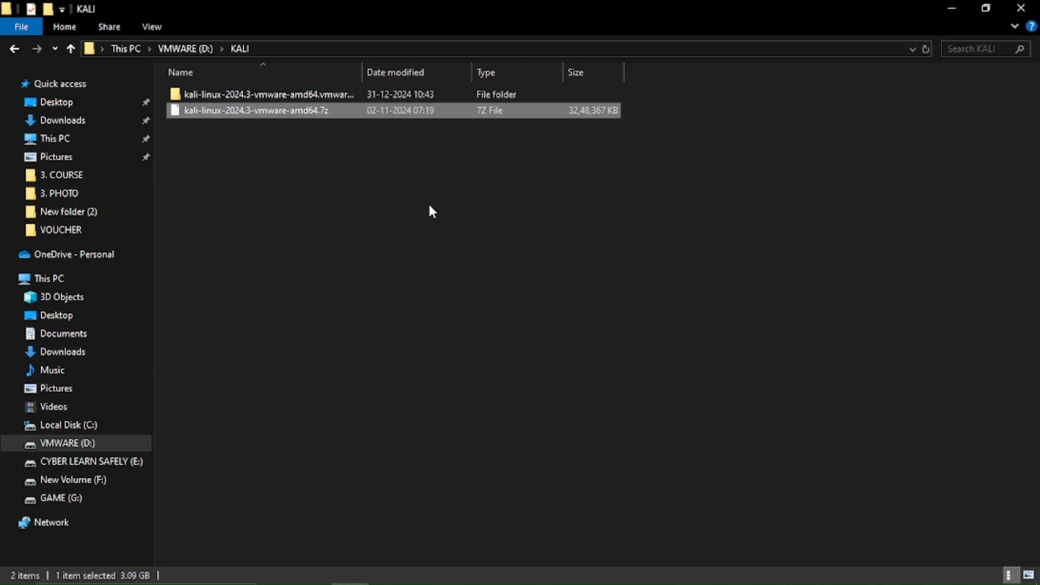
Step: Minimize the file window and launch VMware Workstation Pro from the desktop
left_click(937, 8)
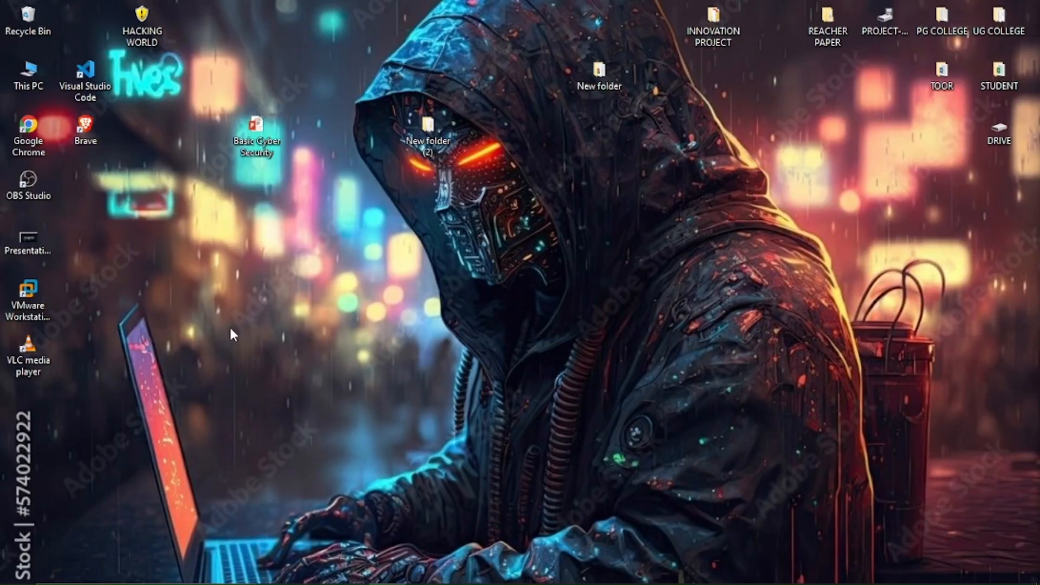
left_click(28, 297)
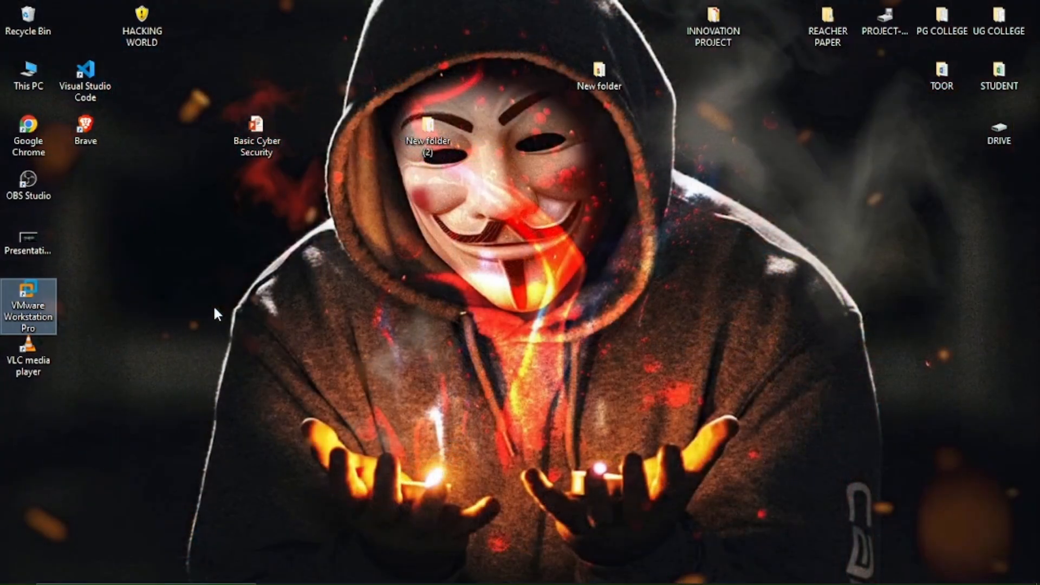
key("Return")
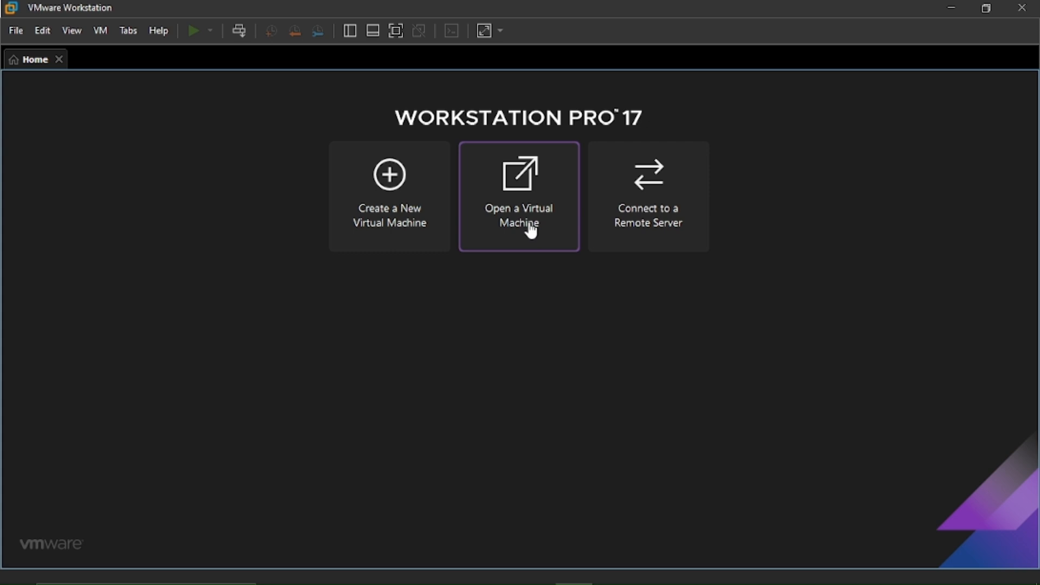
Step: Open the existing virtual machine kali-linux-2024.3-vmware-amd64 from its extracted folder inside KALI on the VMWARE (D:) drive
left_click(531, 231)
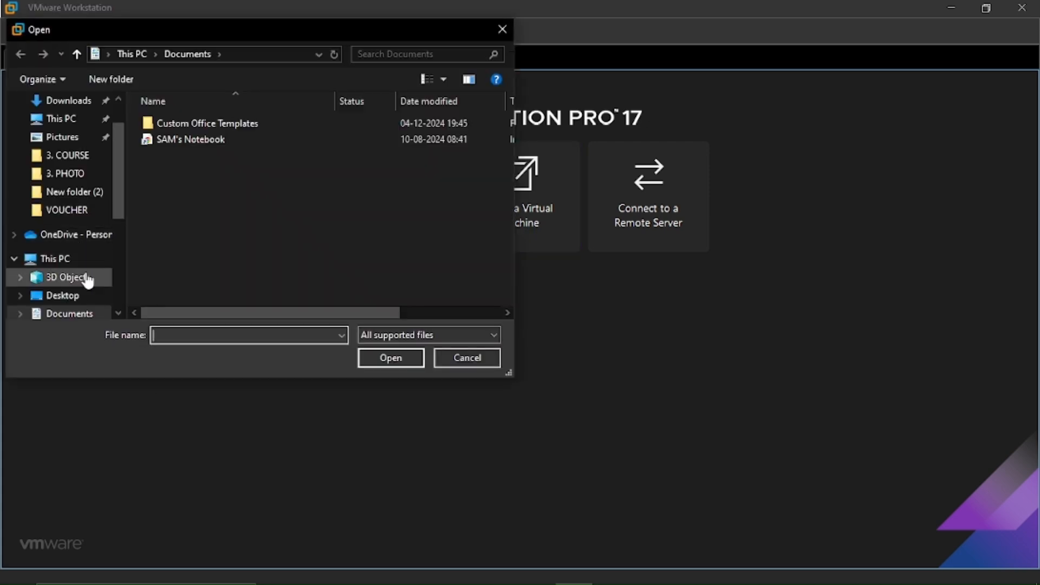
scroll(81, 271, "down", 4)
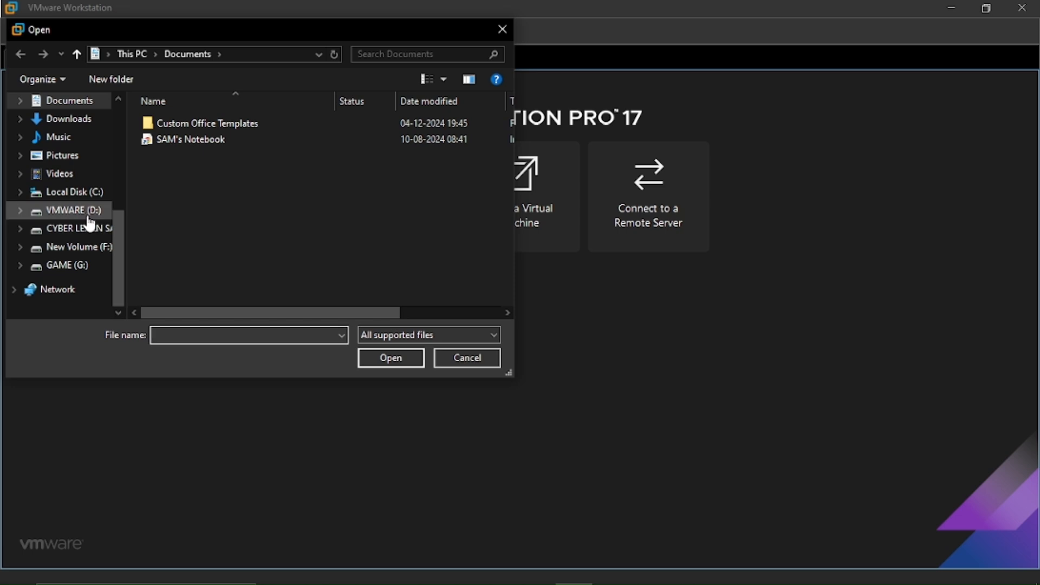
left_click(113, 208)
double_click(195, 123)
double_click(197, 122)
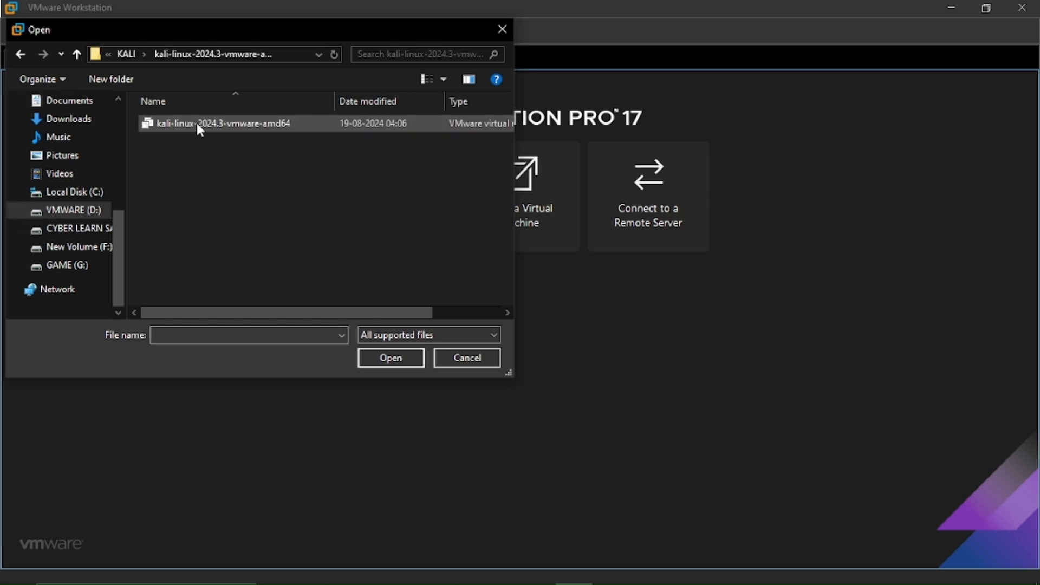
double_click(196, 122)
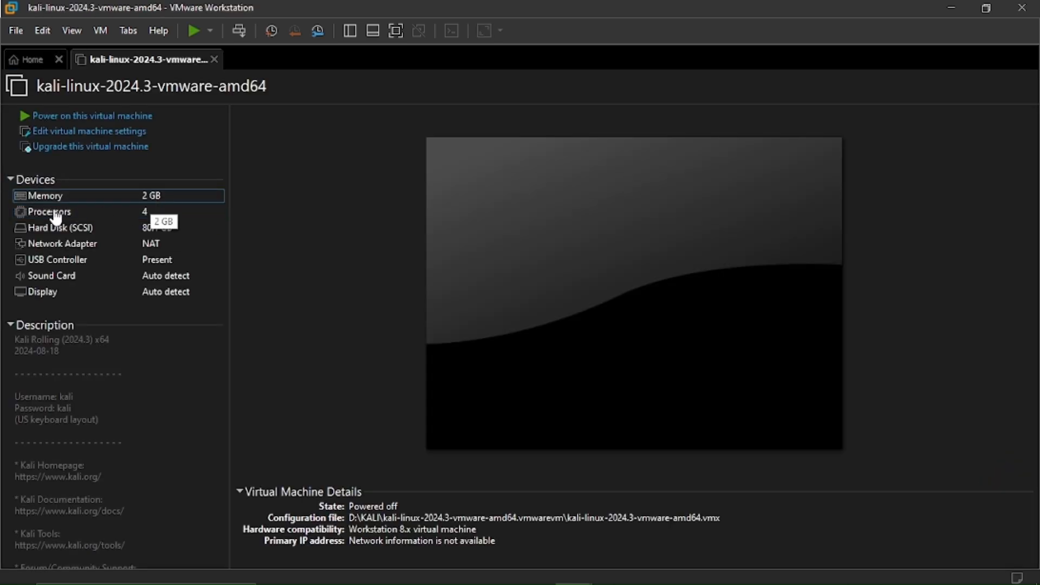
Step: Set the virtual machine's memory to the maximum recommended 9.7 GB and save the settings
left_click(155, 194)
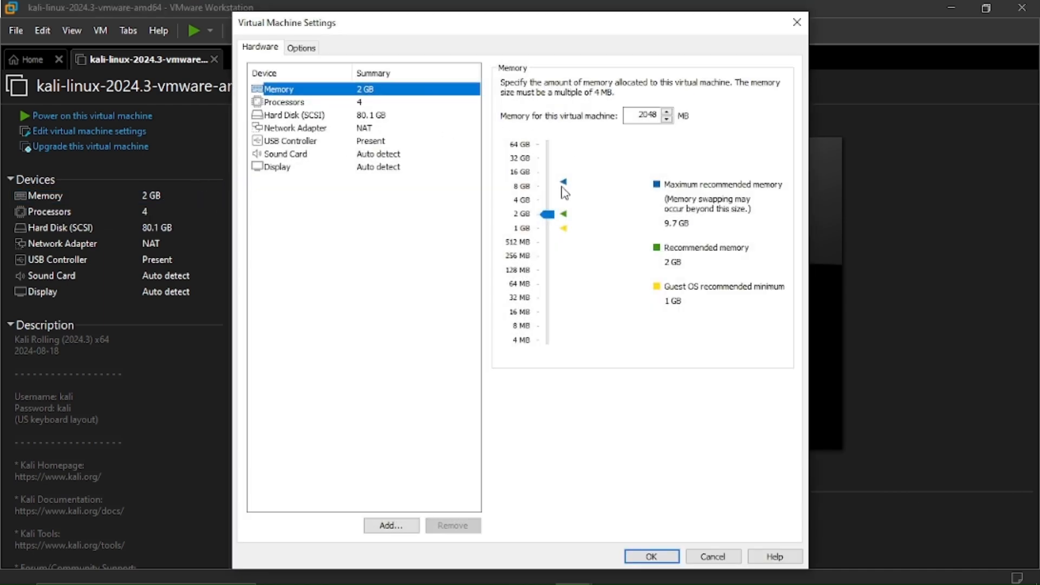
left_click(564, 183)
left_click(653, 556)
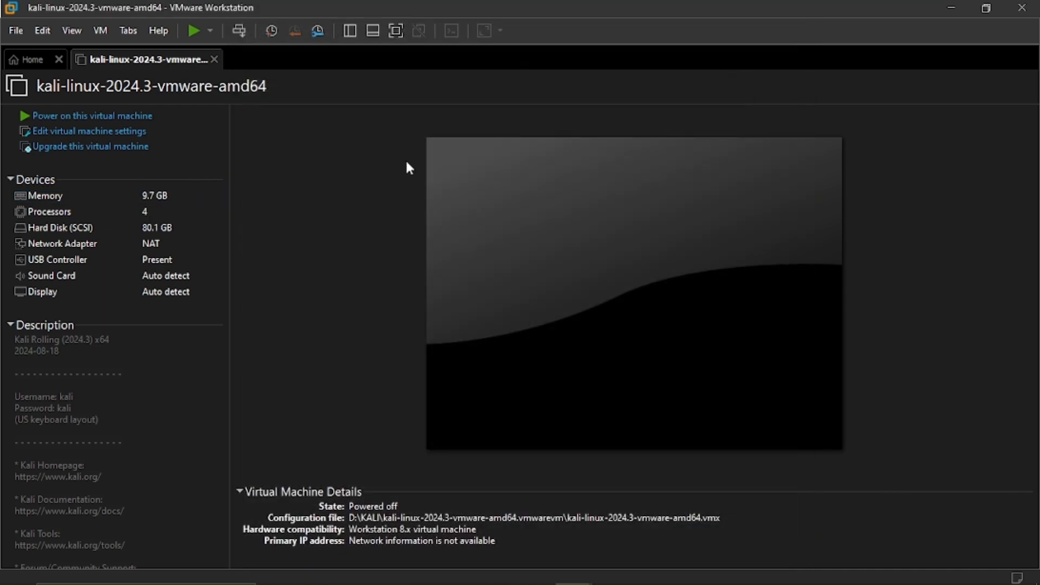
Step: Power on the Kali virtual machine and log in with the username and account password given in its description
left_click(99, 117)
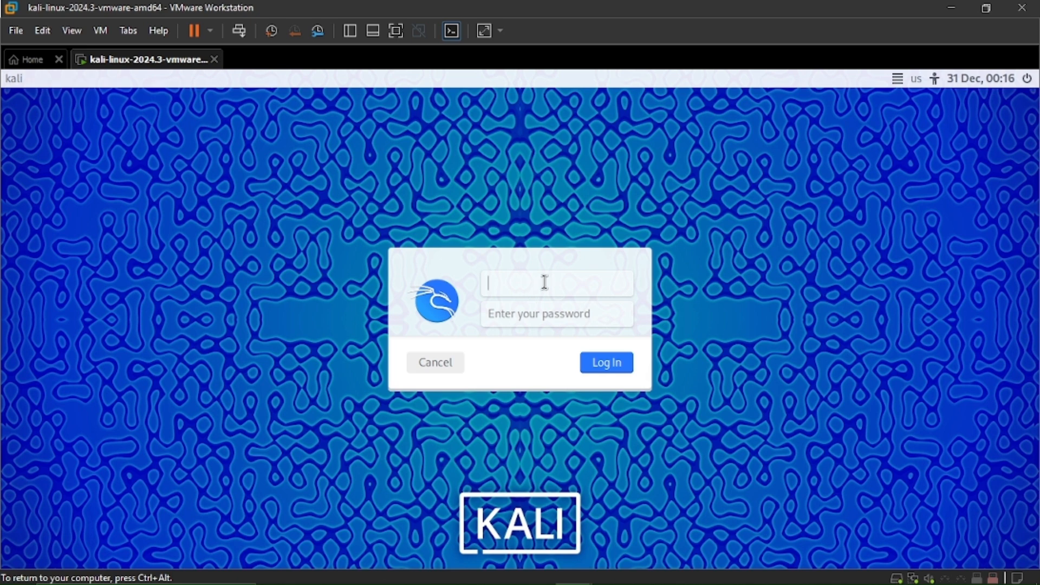
type("kali")
key("Tab")
type("kali")
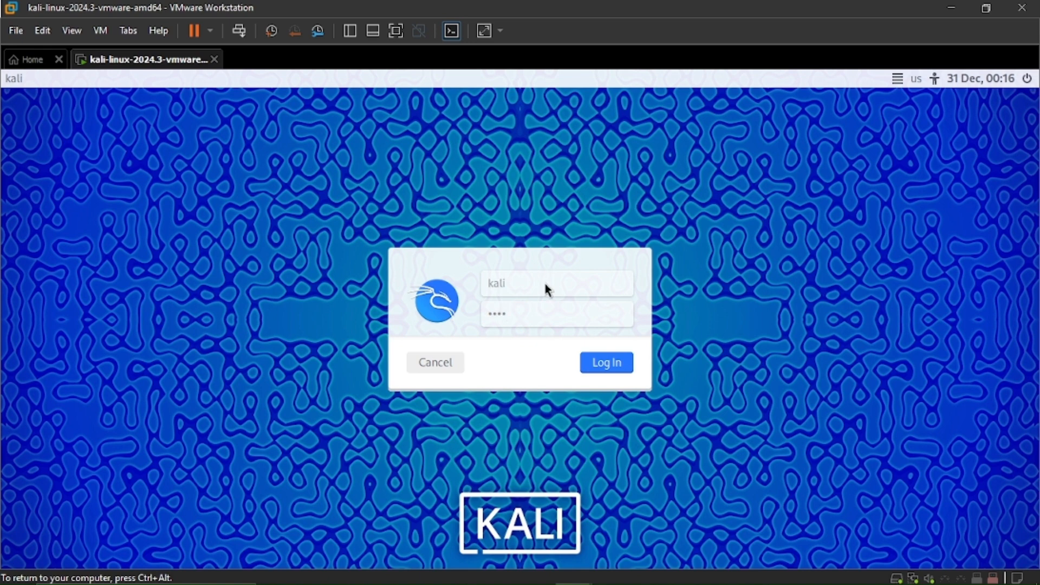
key("Return")
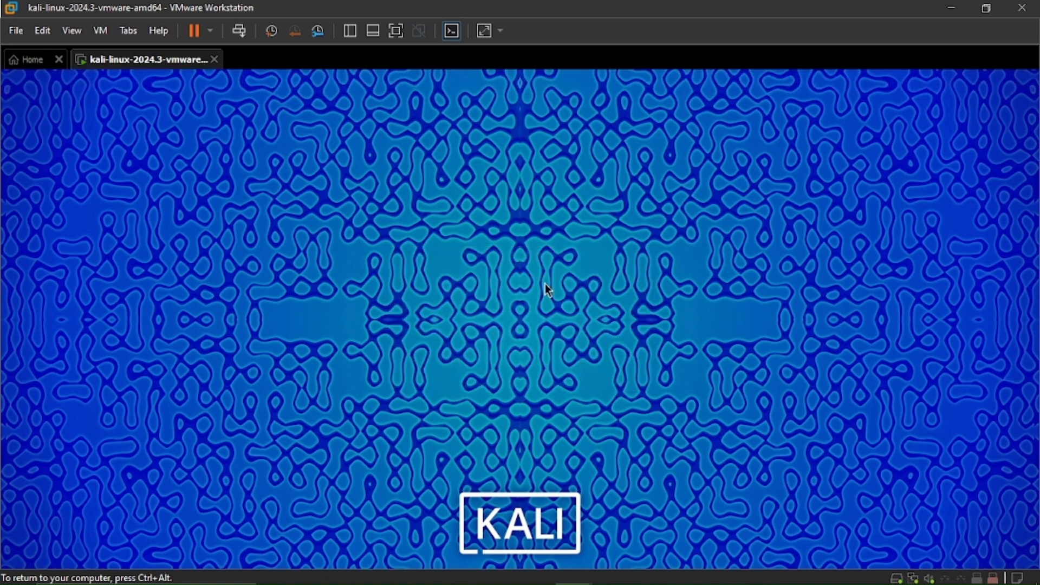